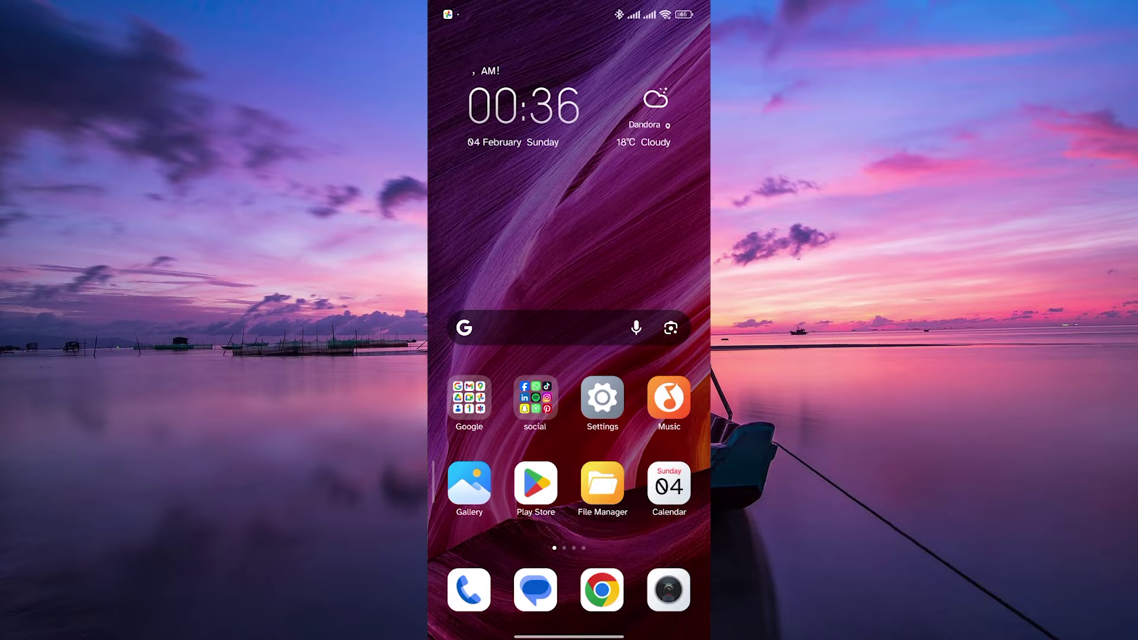
Open the social apps folder on the Android home screen.
click(535, 397)
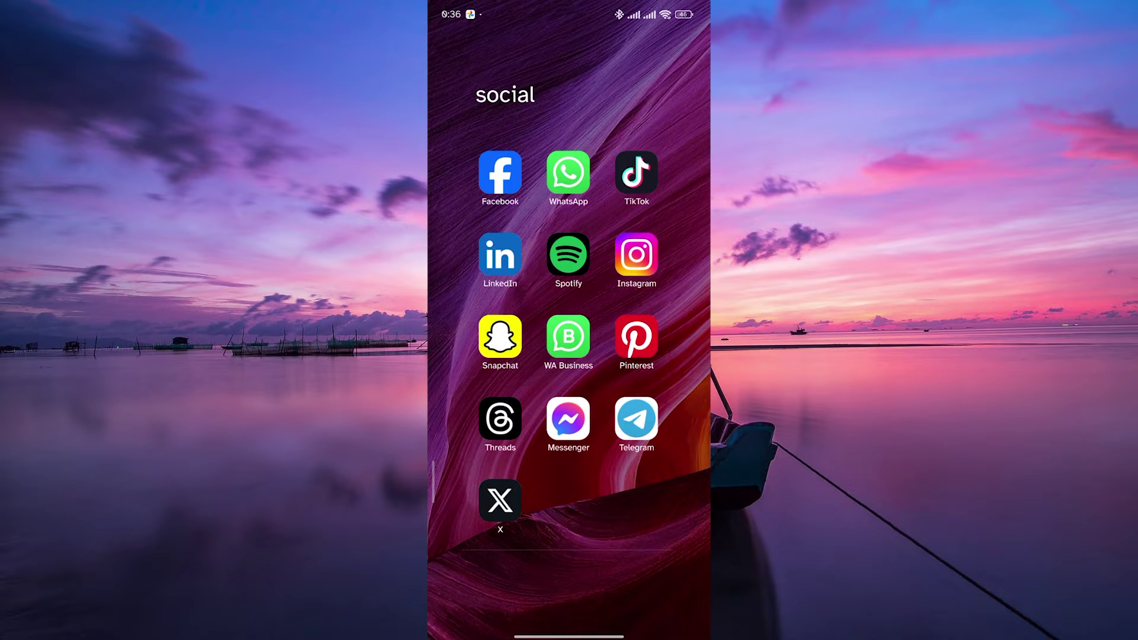
Launch X, then go through the account menu to your own profile page.
click(500, 500)
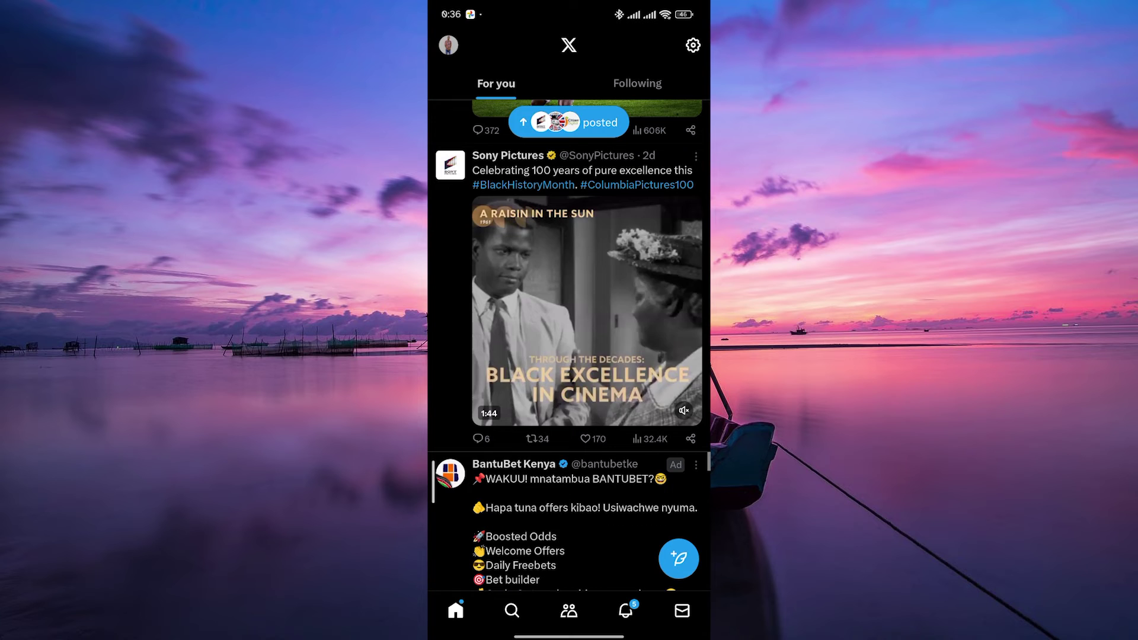
click(448, 45)
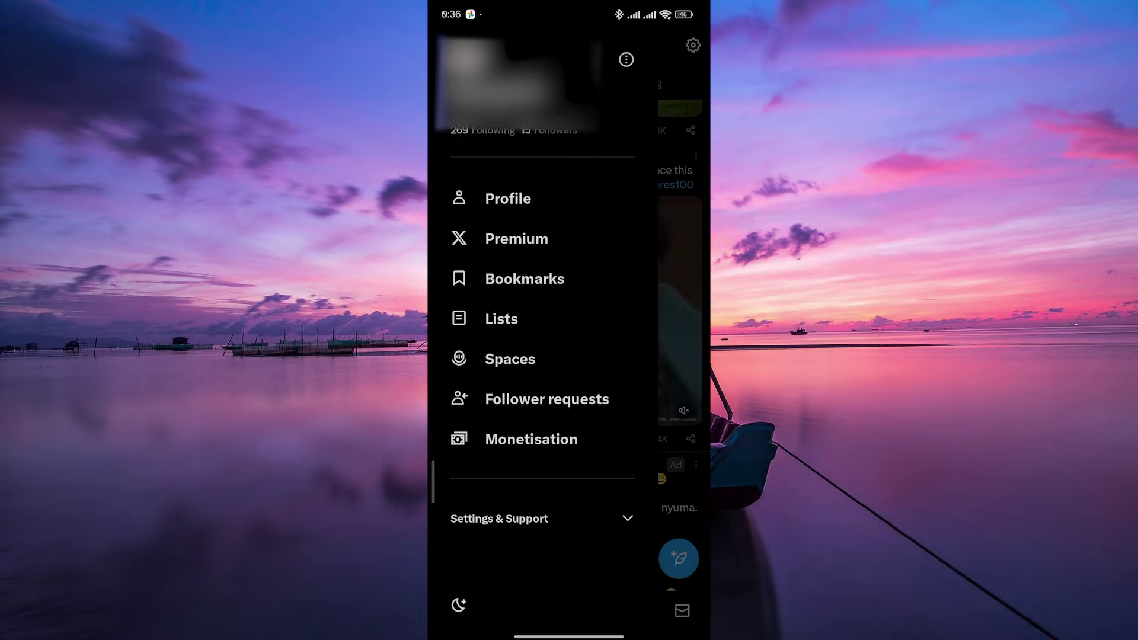
click(546, 197)
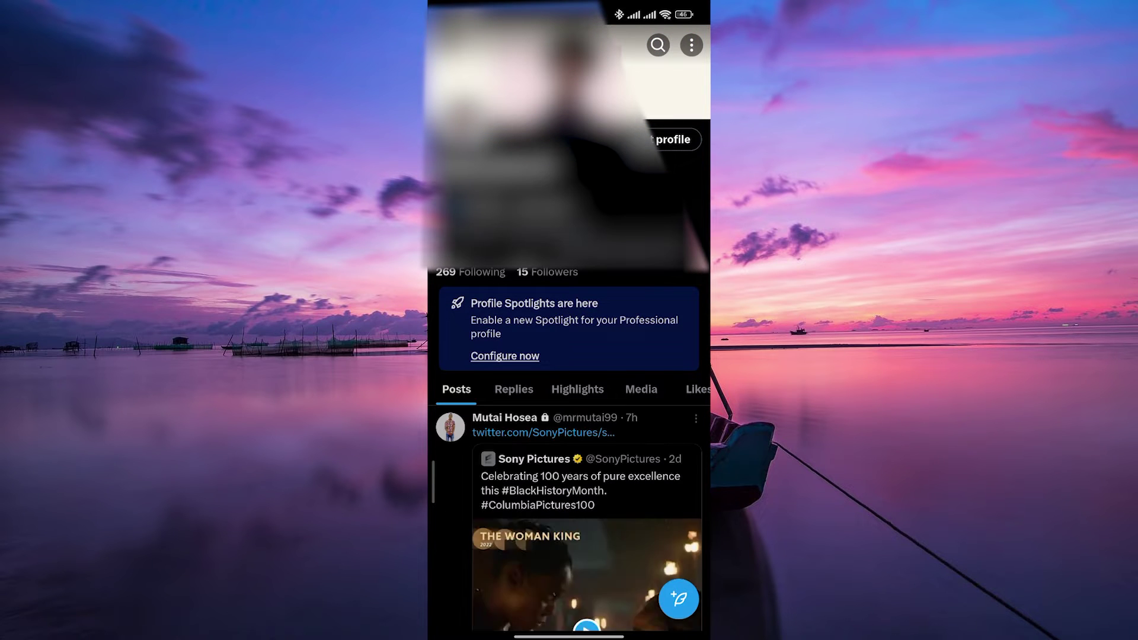
Switch the profile to the Likes tab to list liked posts.
click(695, 389)
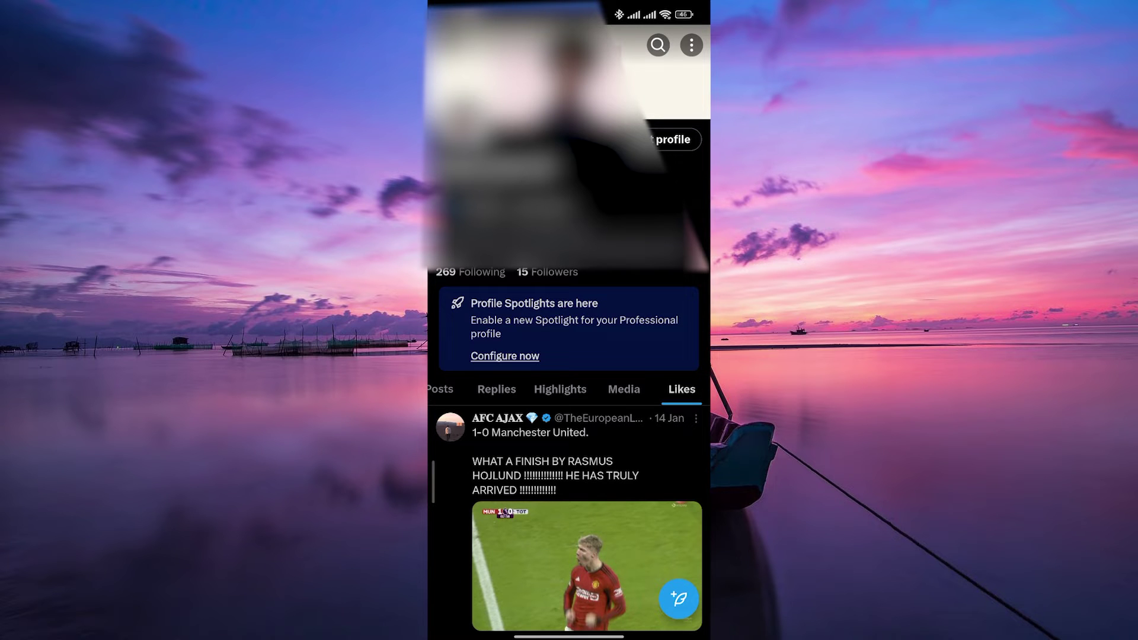
scroll(569, 400, down, 4)
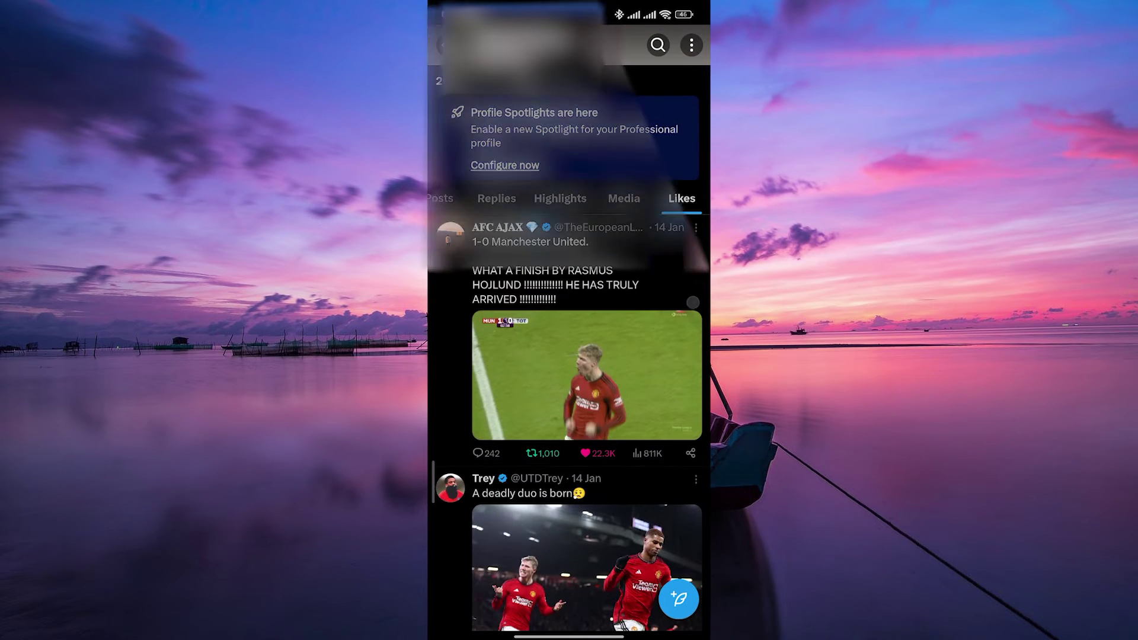
scroll(570, 400, down, 6)
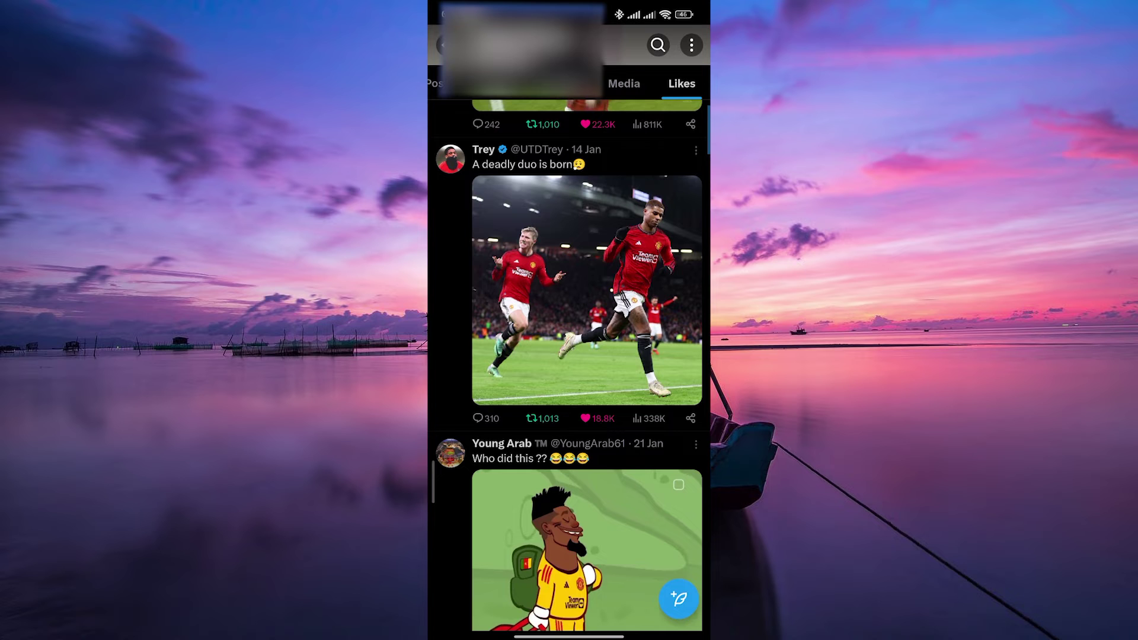
scroll(570, 400, down, 5)
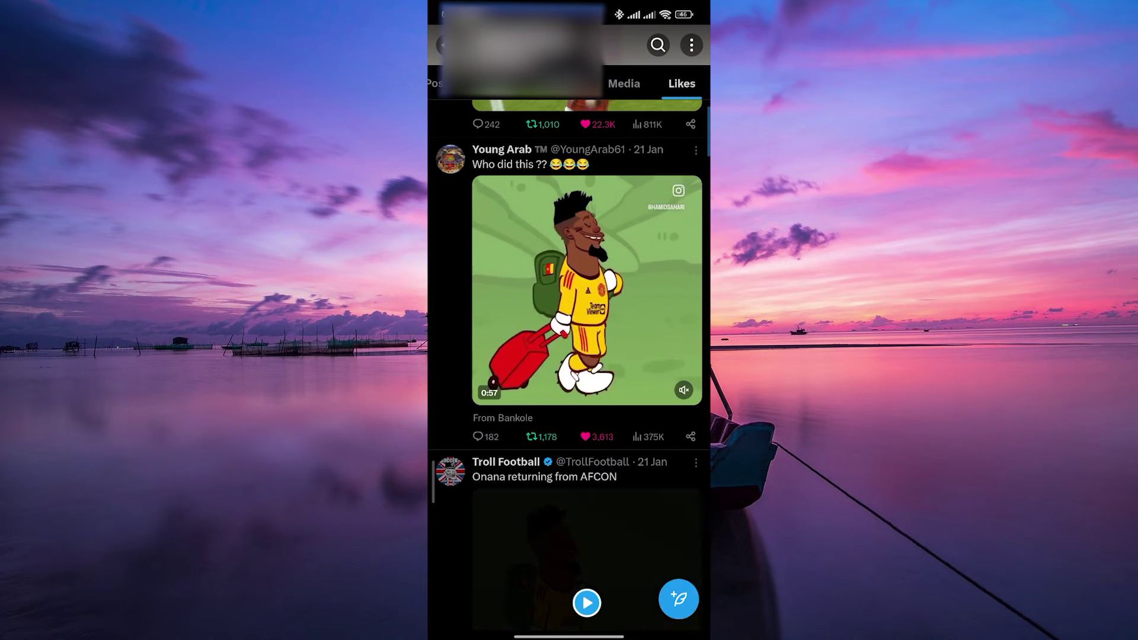
scroll(601, 396, down, 5)
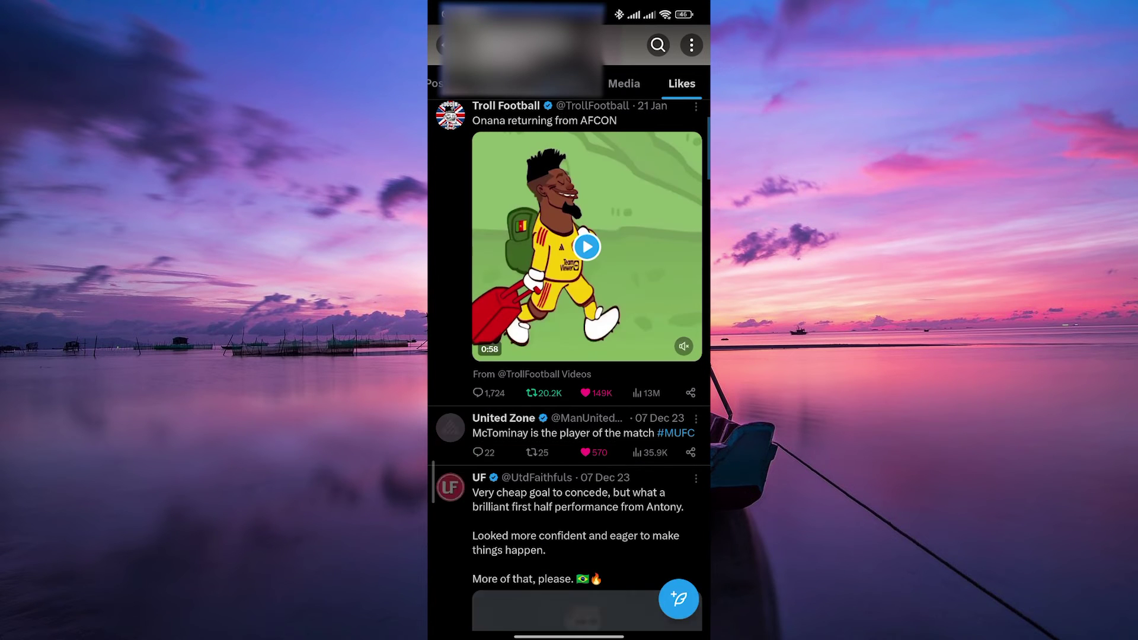
scroll(601, 395, down, 5)
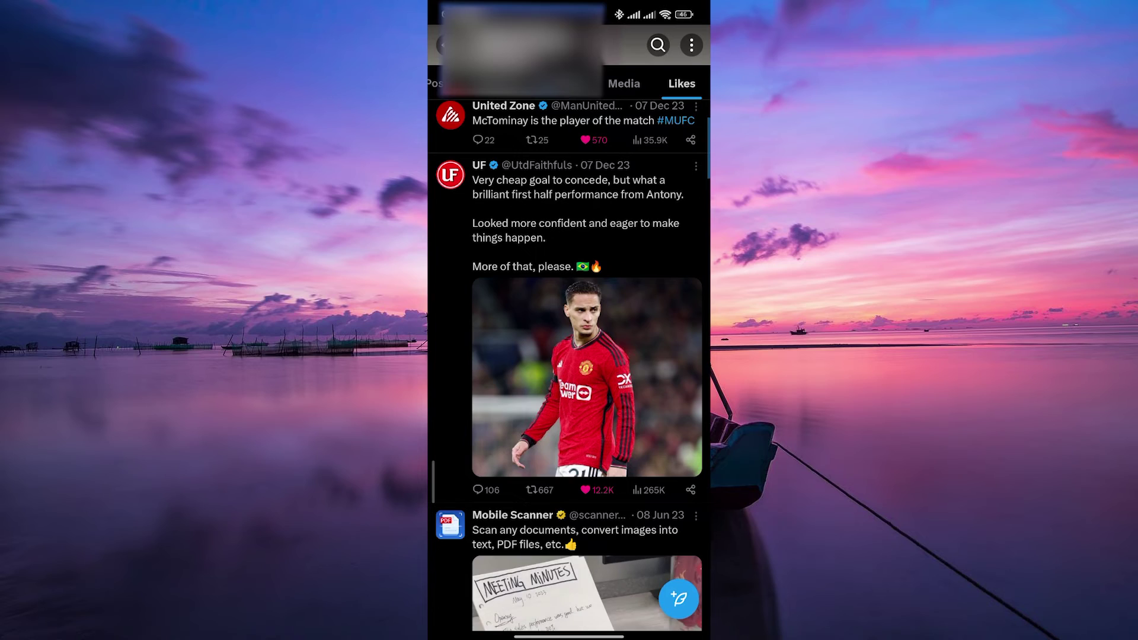
scroll(569, 356, down, 1)
scroll(569, 355, down, 5)
scroll(569, 356, down, 5)
scroll(569, 356, down, 5)
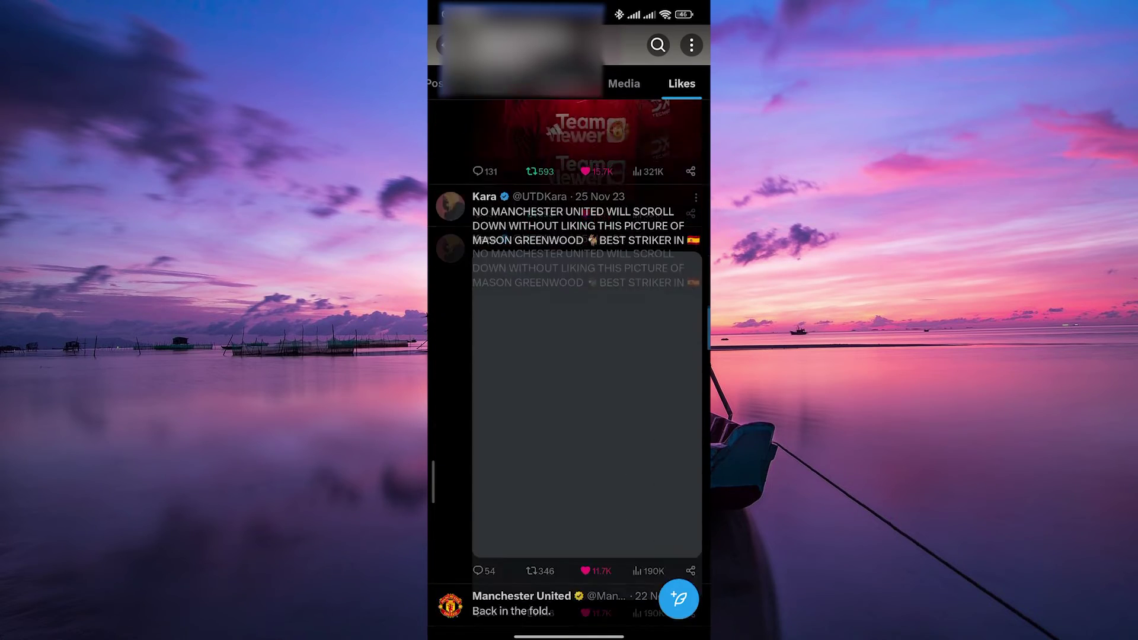
scroll(569, 357, down, 4)
scroll(570, 356, down, 1)
scroll(570, 355, down, 3)
scroll(569, 356, down, 3)
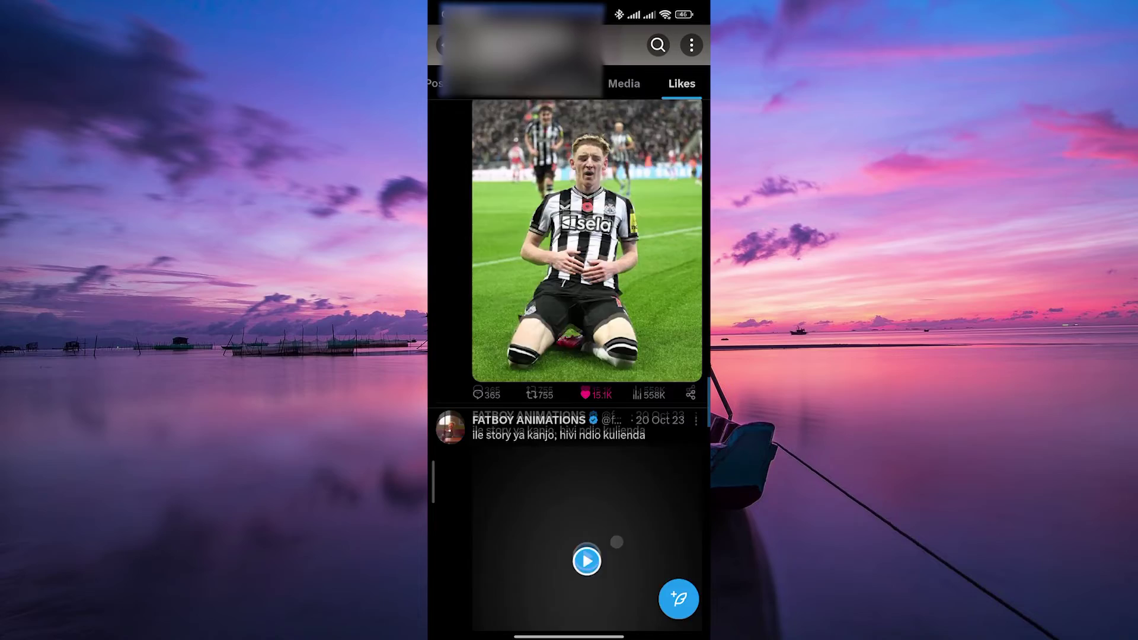
scroll(617, 542, down, 5)
scroll(587, 400, down, 3)
scroll(587, 401, down, 3)
scroll(606, 459, down, 1)
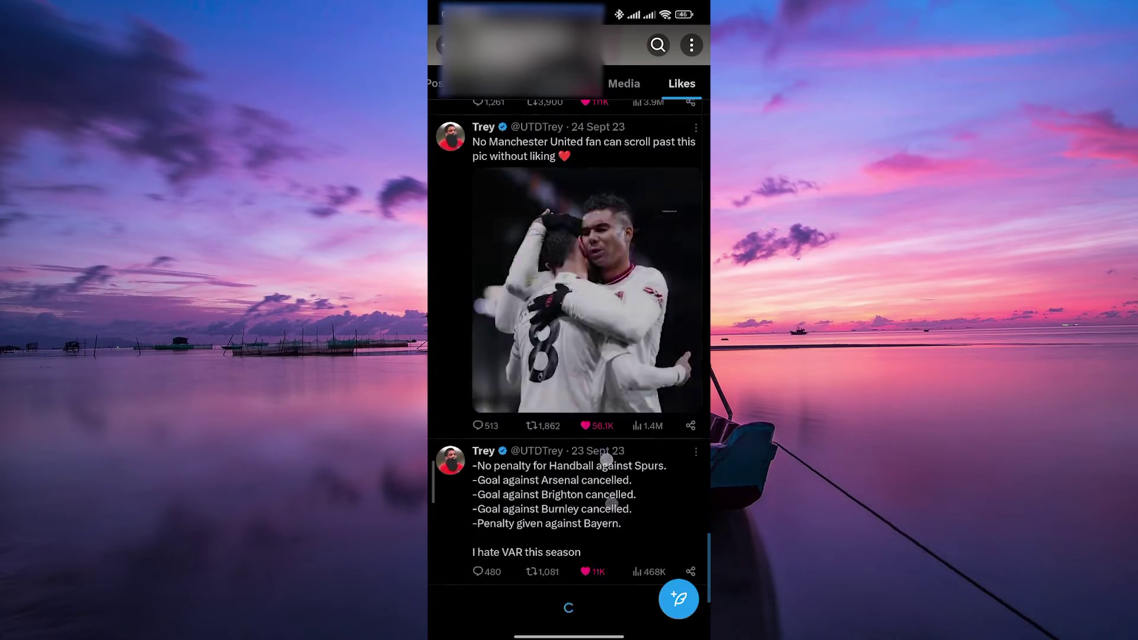
scroll(606, 459, up, 5)
scroll(587, 357, up, 5)
scroll(587, 355, up, 5)
scroll(588, 356, up, 5)
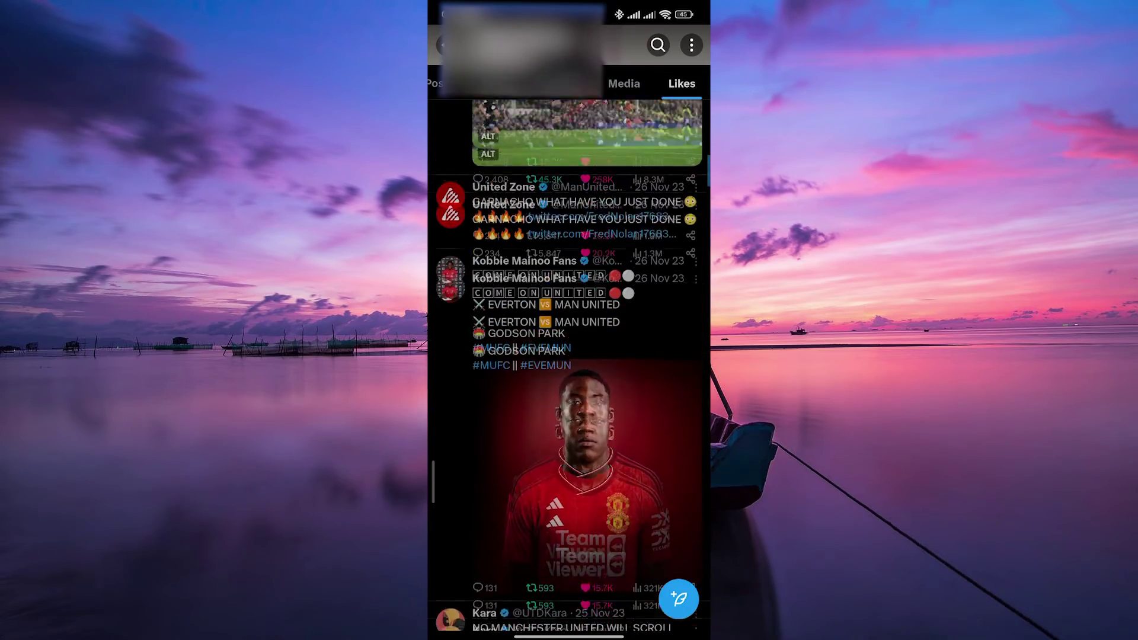
scroll(569, 356, up, 3)
scroll(569, 355, up, 5)
scroll(569, 357, up, 5)
scroll(569, 356, up, 3)
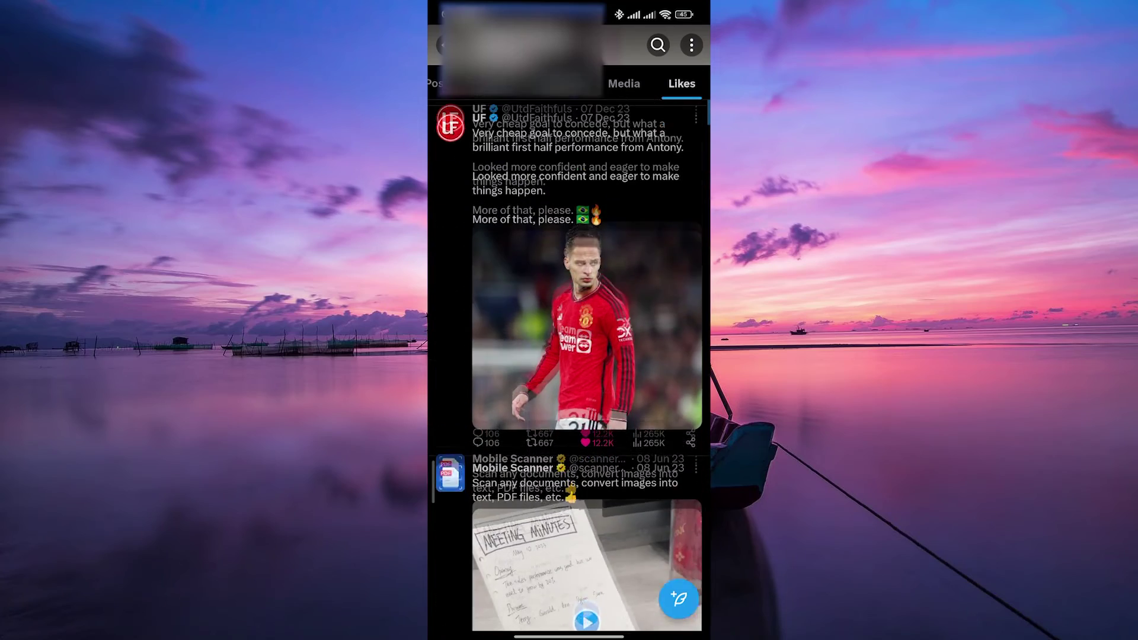
scroll(569, 356, up, 3)
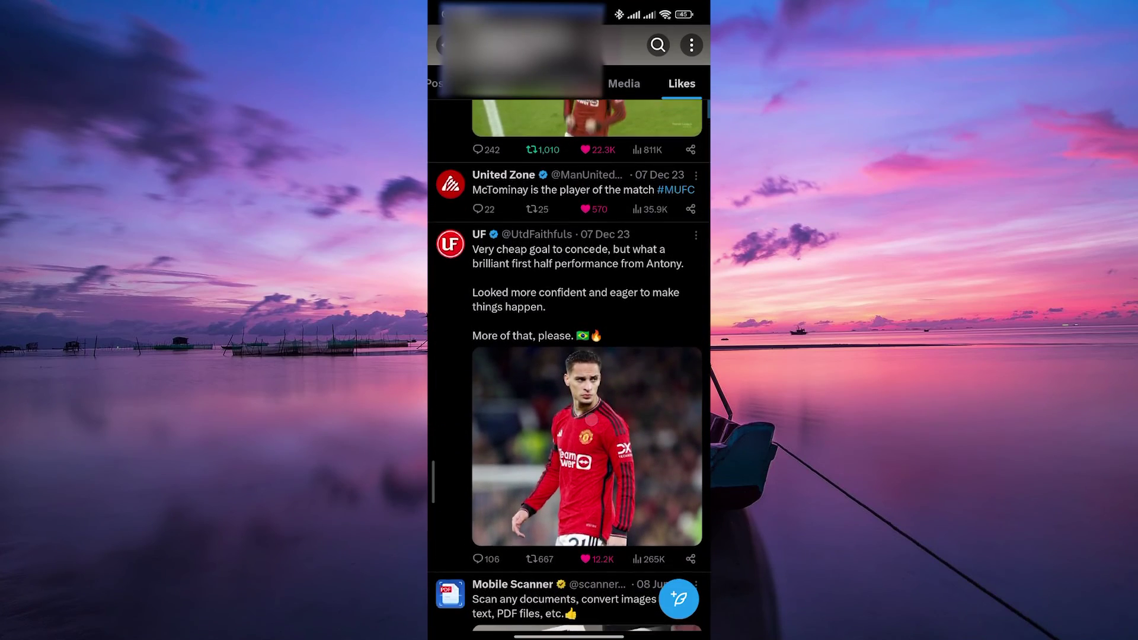
Swipe up from the bottom edge to leave X for the home screen.
drag(569, 633, 569, 356)
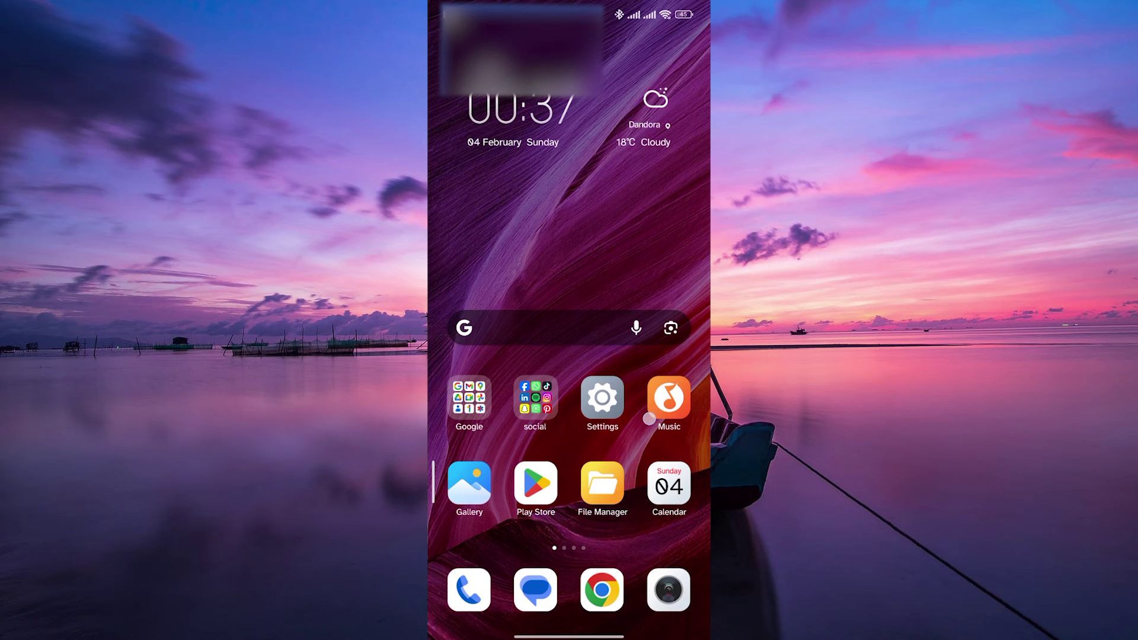